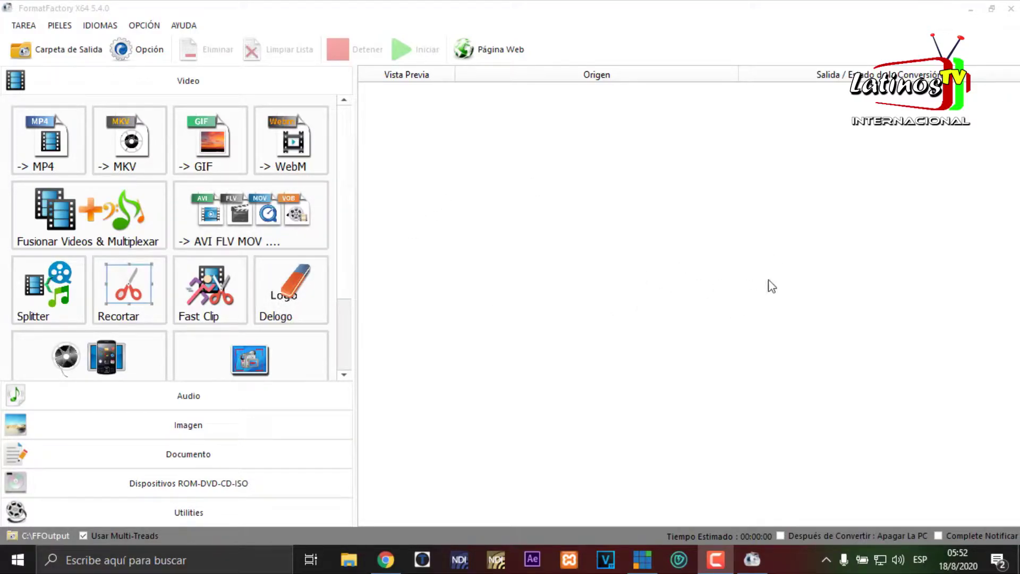
Load "Christopher Cross - Arthur's Theme.mp4" from the Videos\Ingles viejo folder into the Delogo tool
click(292, 285)
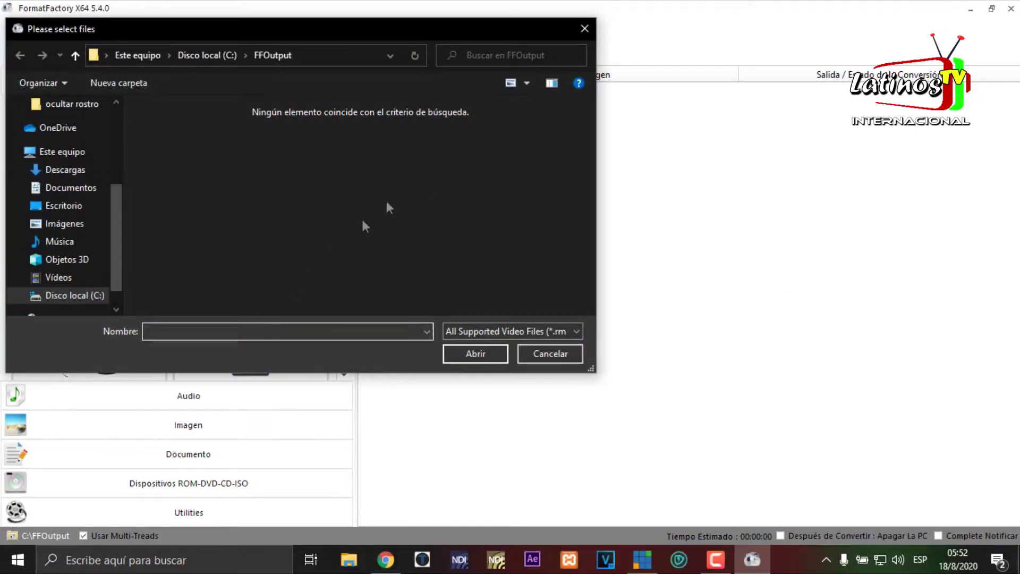
drag(344, 33, 548, 47)
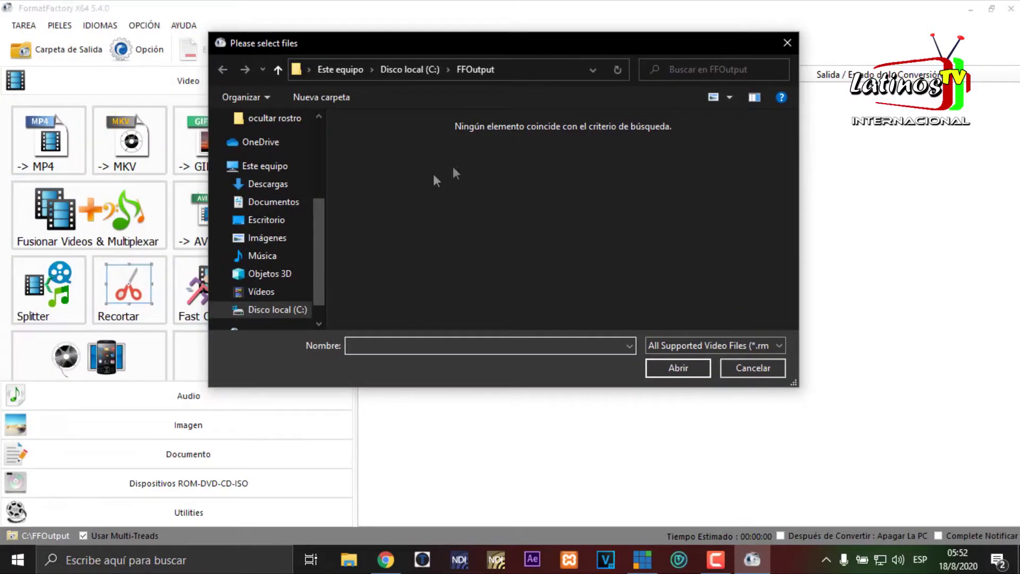
click(266, 292)
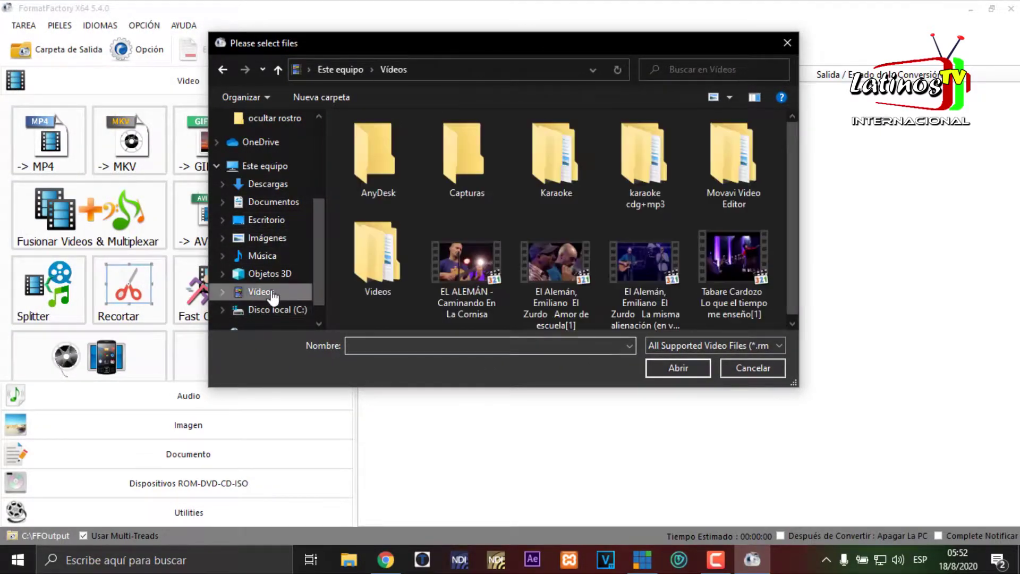
double_click(367, 276)
double_click(750, 178)
click(460, 346)
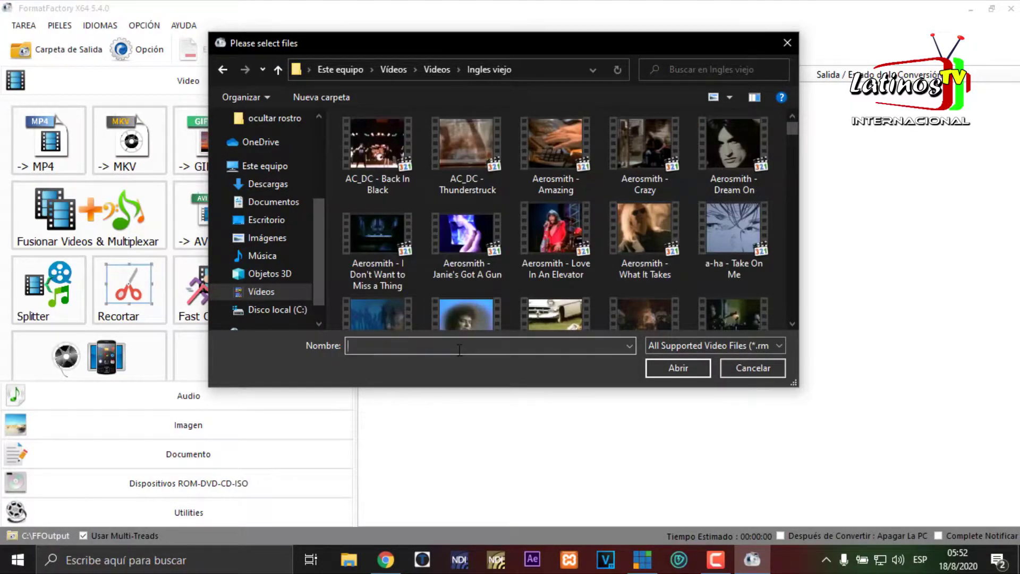
text(c)
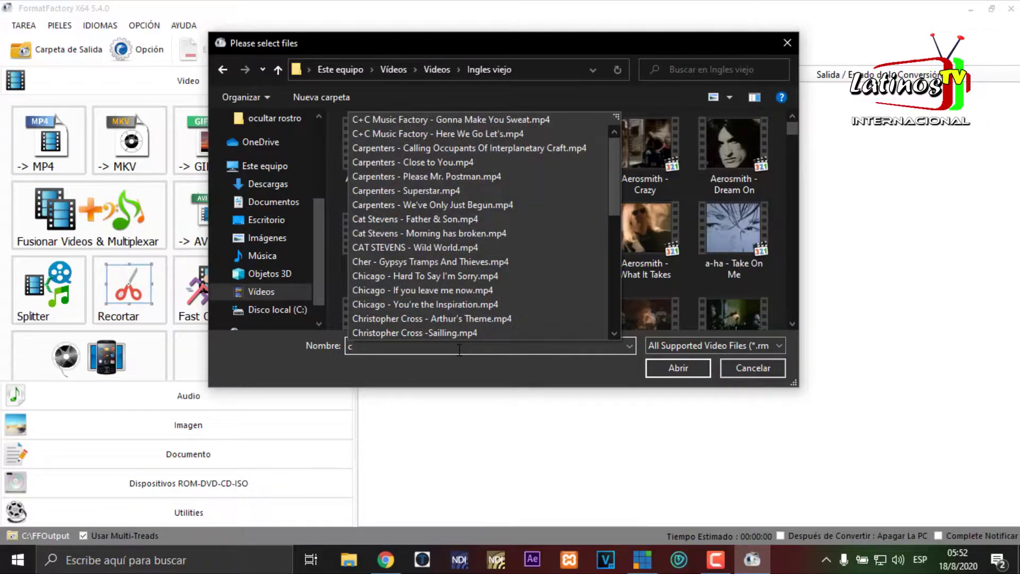
click(508, 318)
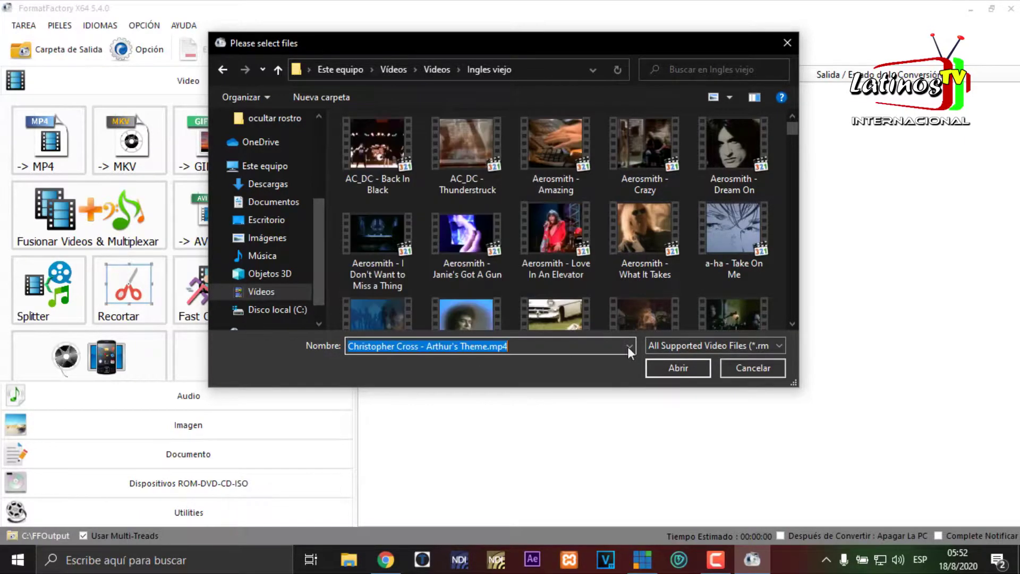
click(677, 368)
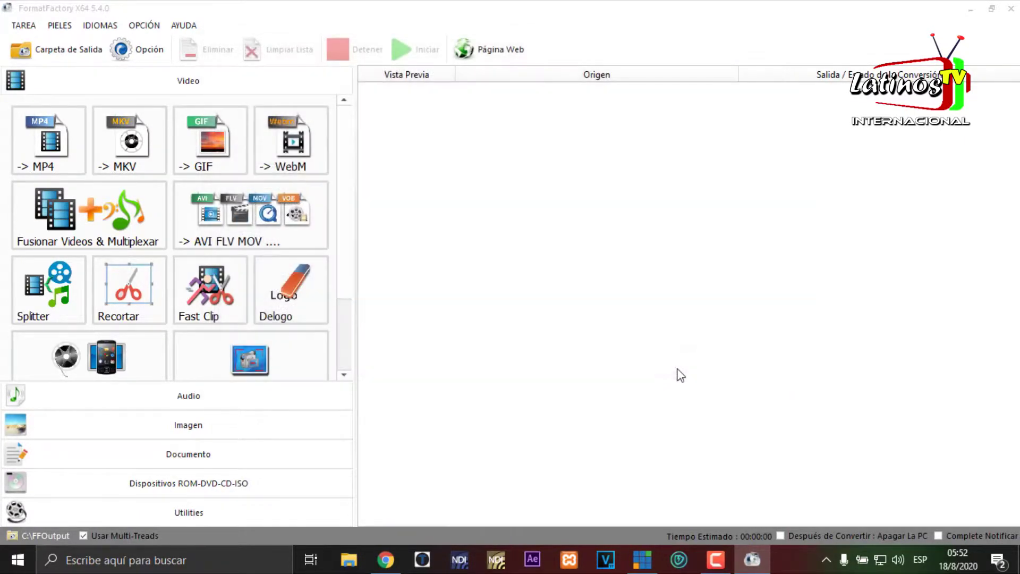
Place the delogo selection over the "classic" logo in the video frame and resize it to about 124 × 78
click(460, 266)
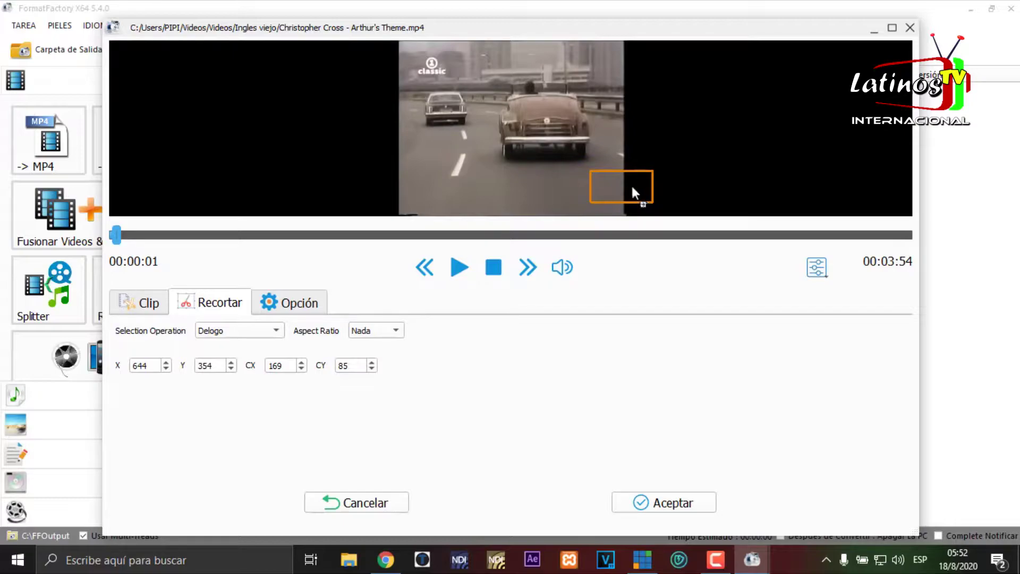
drag(631, 186, 447, 68)
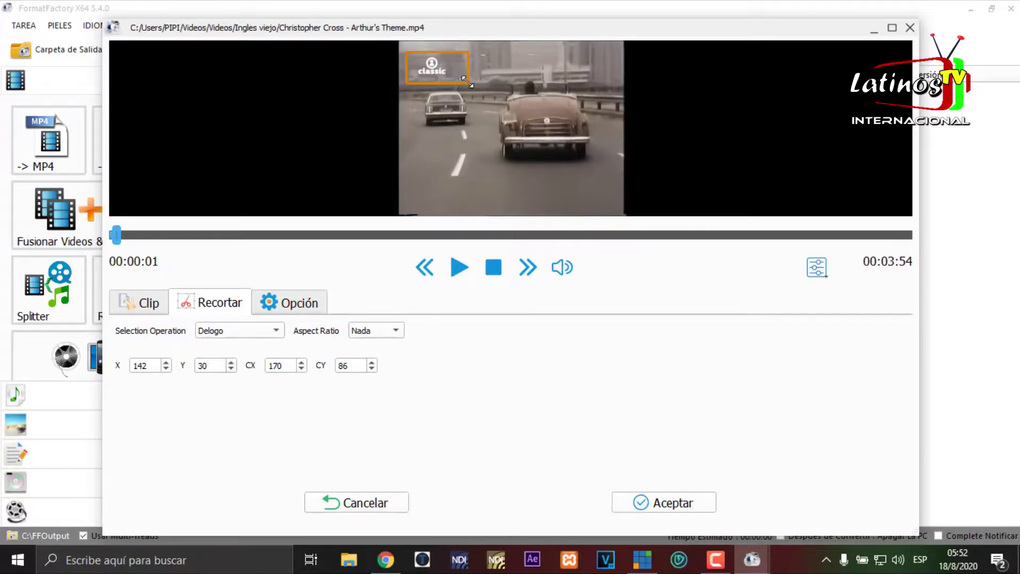
drag(466, 80, 452, 81)
Try a 1:1 aspect ratio for the delogo selection, fitting it around the logo at about 78 × 76
click(398, 331)
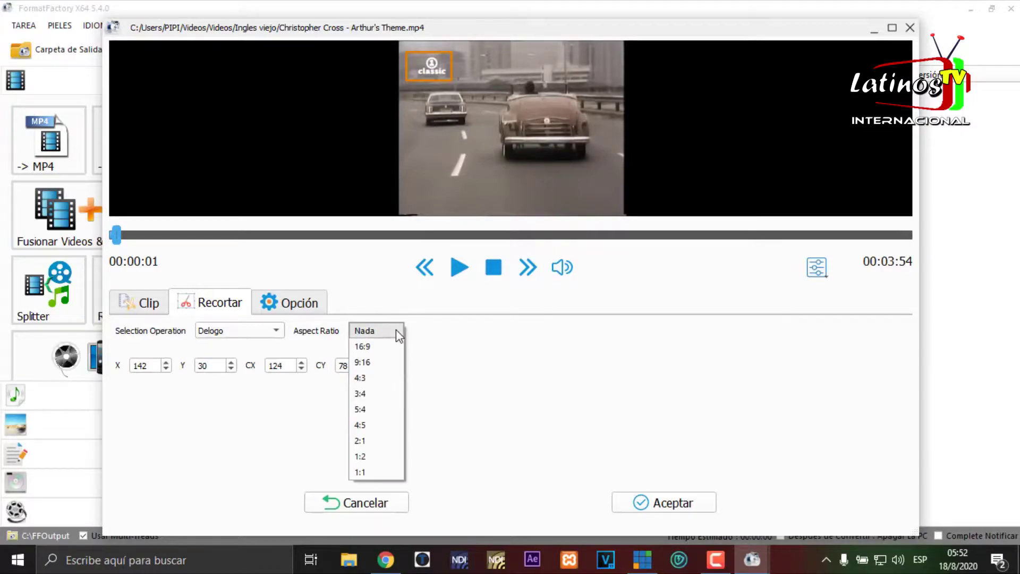
click(374, 471)
drag(428, 67, 439, 66)
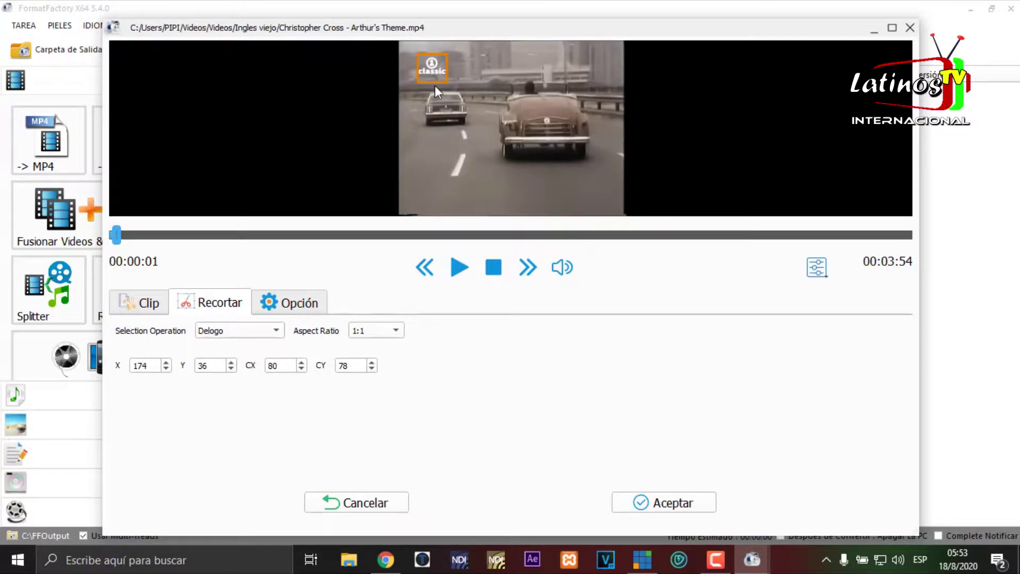
drag(435, 81, 433, 80)
Set the selection's aspect ratio to Nada and fit the delogo area around the logo at about 90 × 68
click(394, 329)
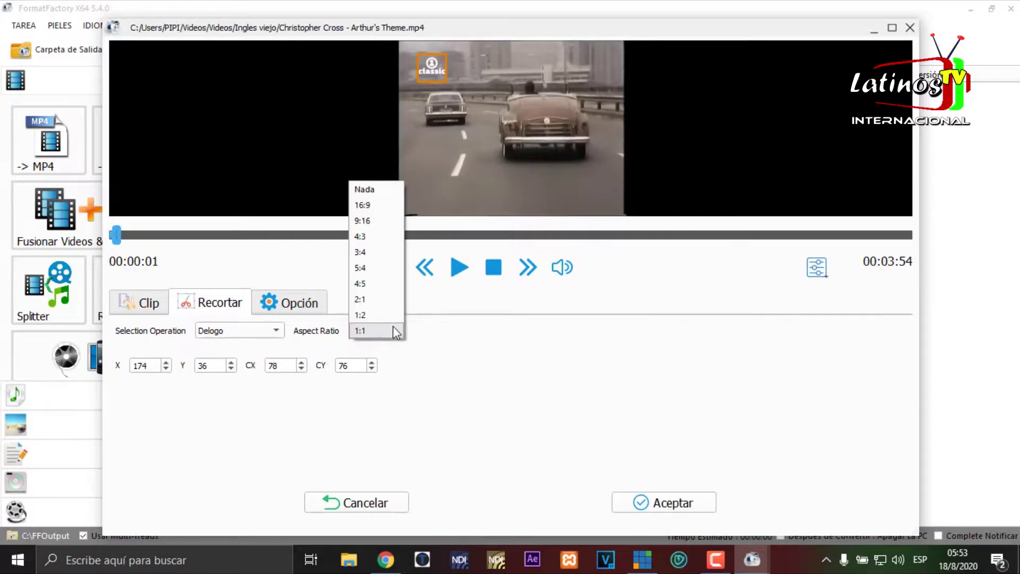
click(389, 190)
drag(446, 83, 452, 79)
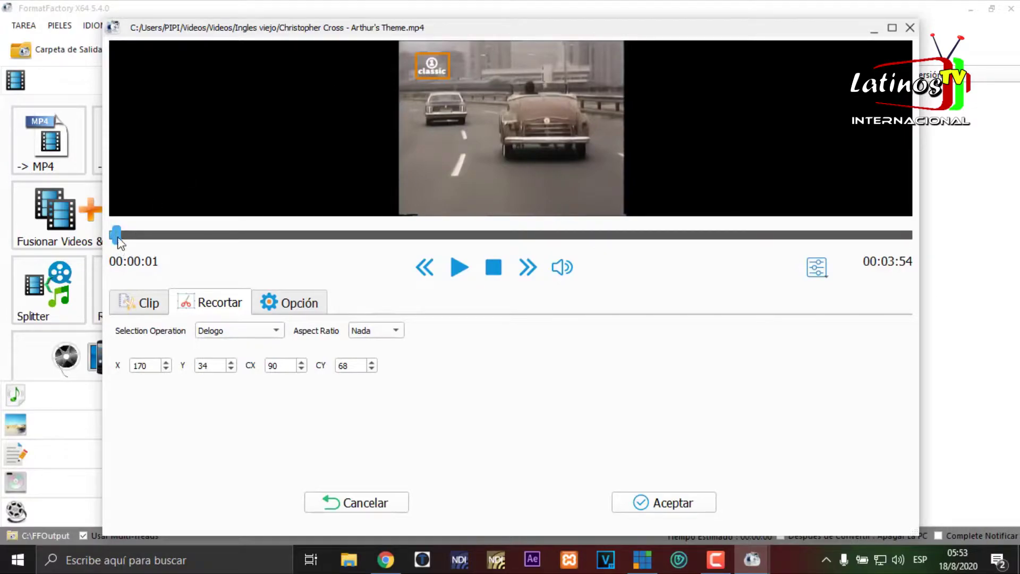
Scrub the preview through to the end of the video and set the clip's end time to 00:00:00.100
drag(116, 235, 544, 236)
drag(649, 271, 913, 272)
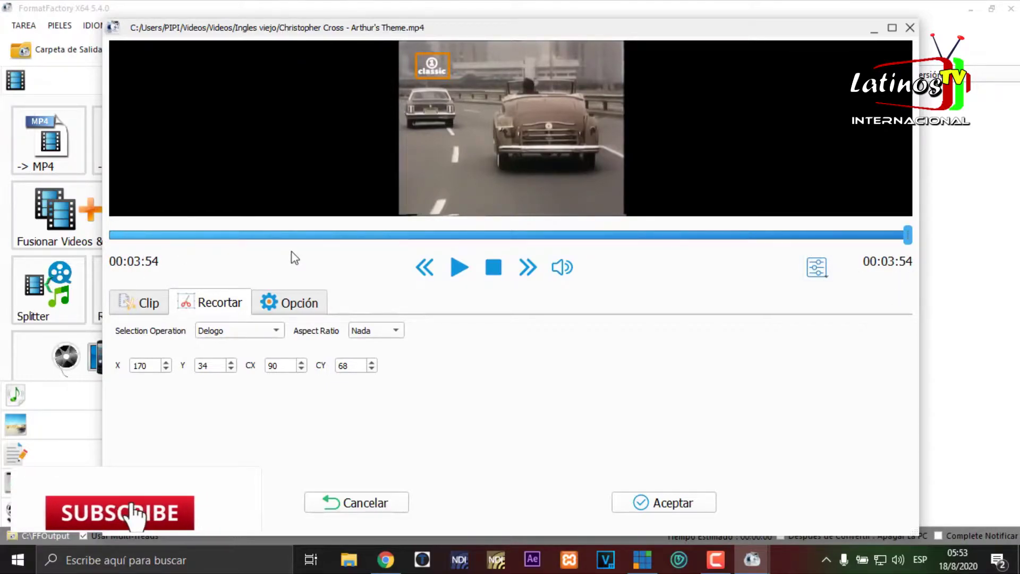
click(151, 303)
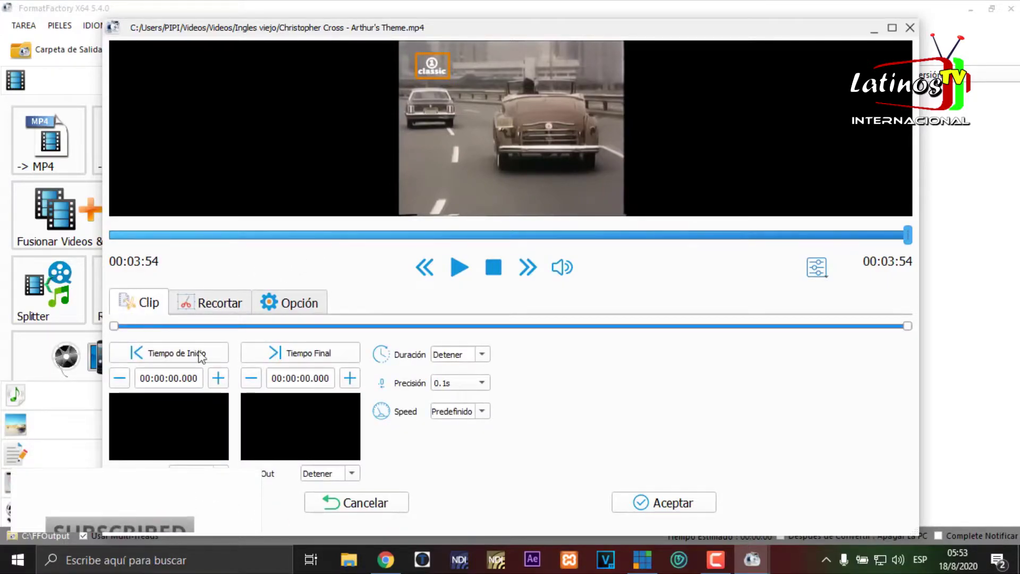
click(350, 378)
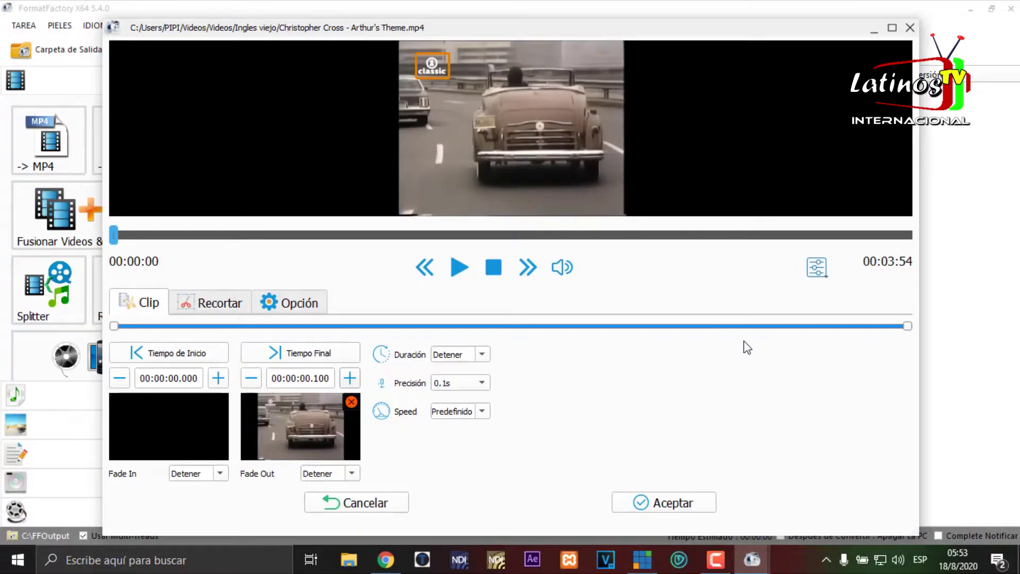
Accept the delogo edit, queue the video as an MP4 task and start the conversion
click(675, 502)
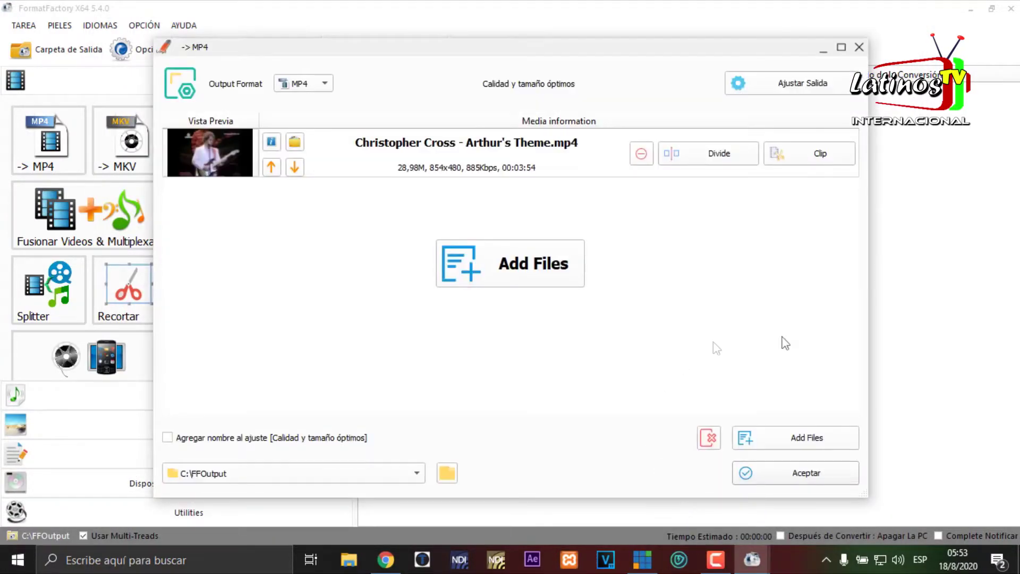
click(816, 475)
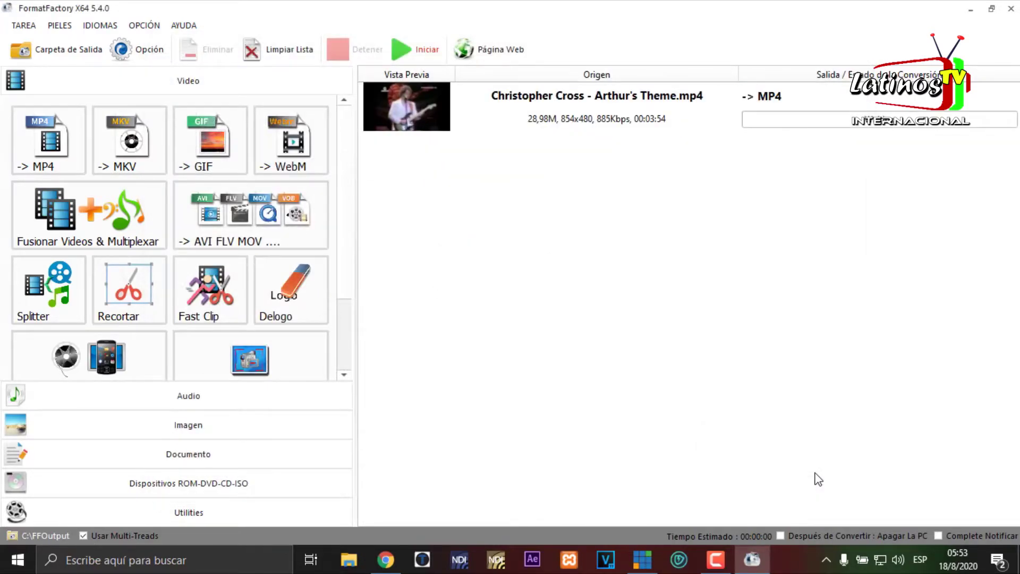
click(423, 49)
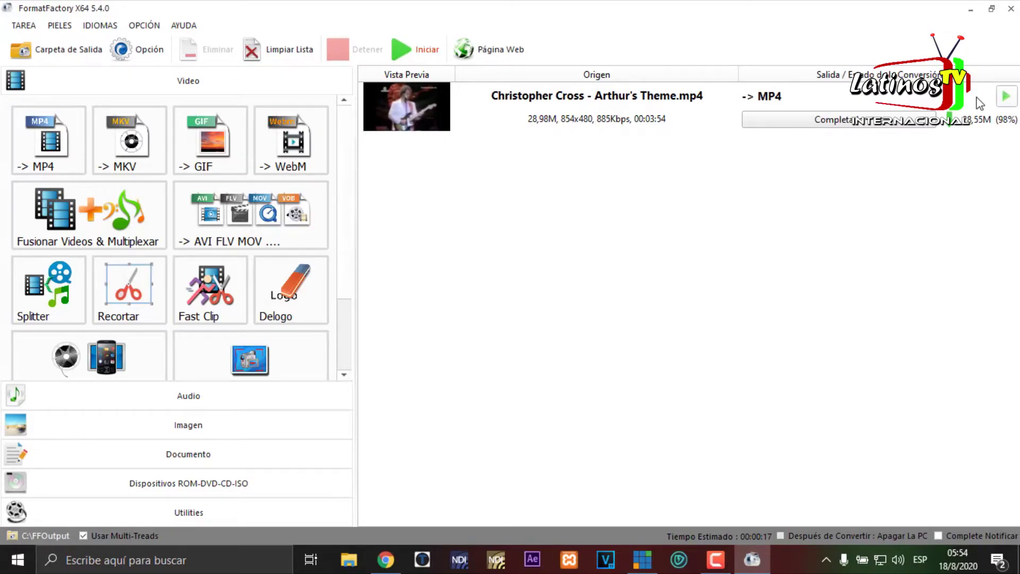
Play the converted video from its output folder to check the logo removal, then close the player and folder
click(981, 98)
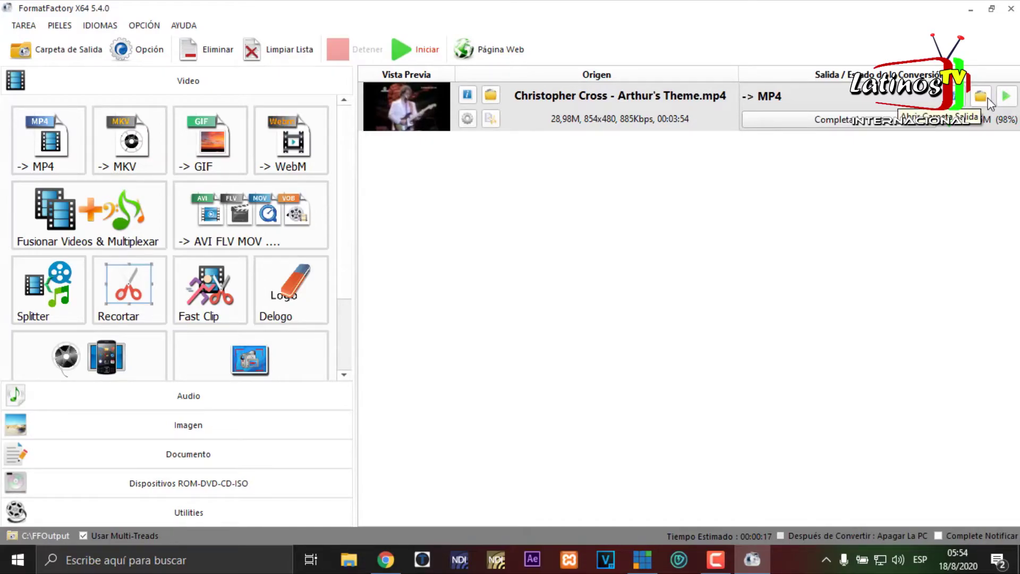
click(981, 97)
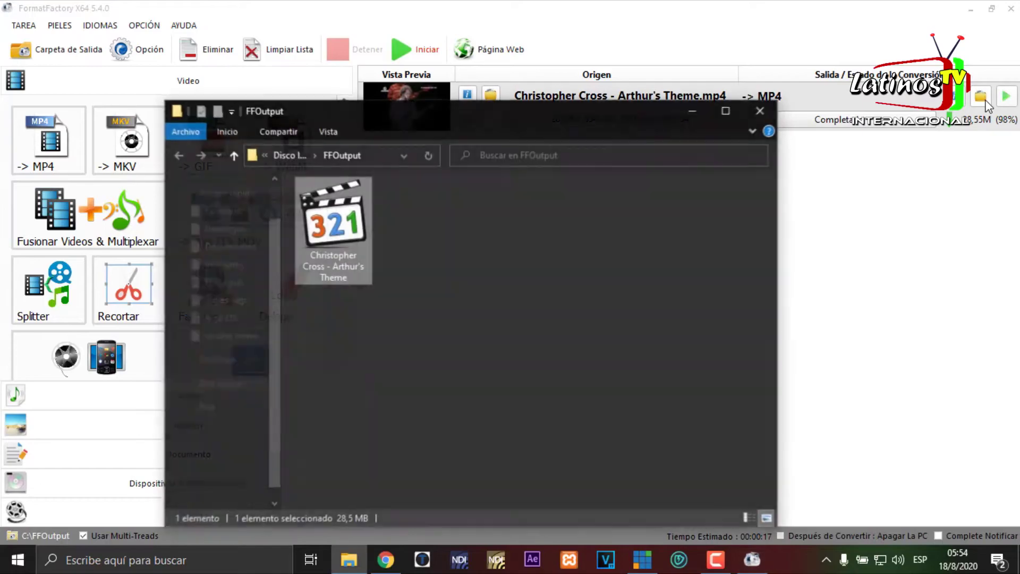
double_click(364, 227)
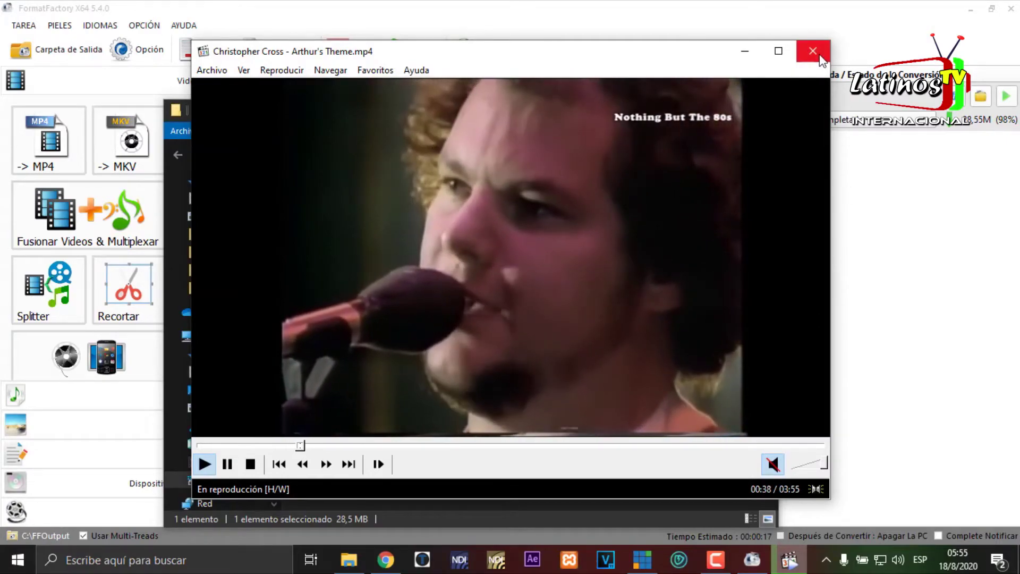
click(822, 57)
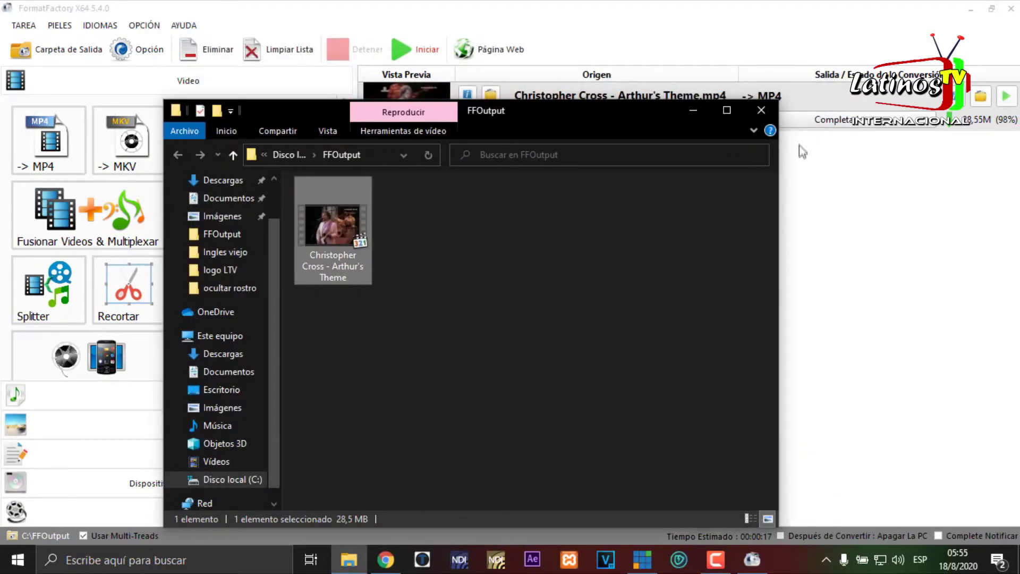
click(770, 113)
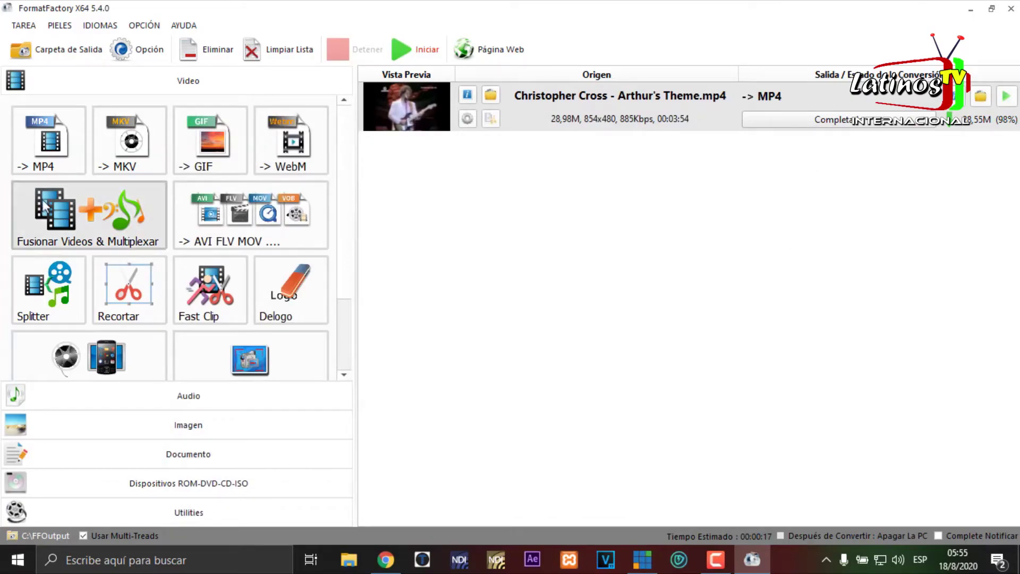
Create an MP4 conversion task and add "Christopher Cross - Arthur's Theme.mp4" to it
click(49, 142)
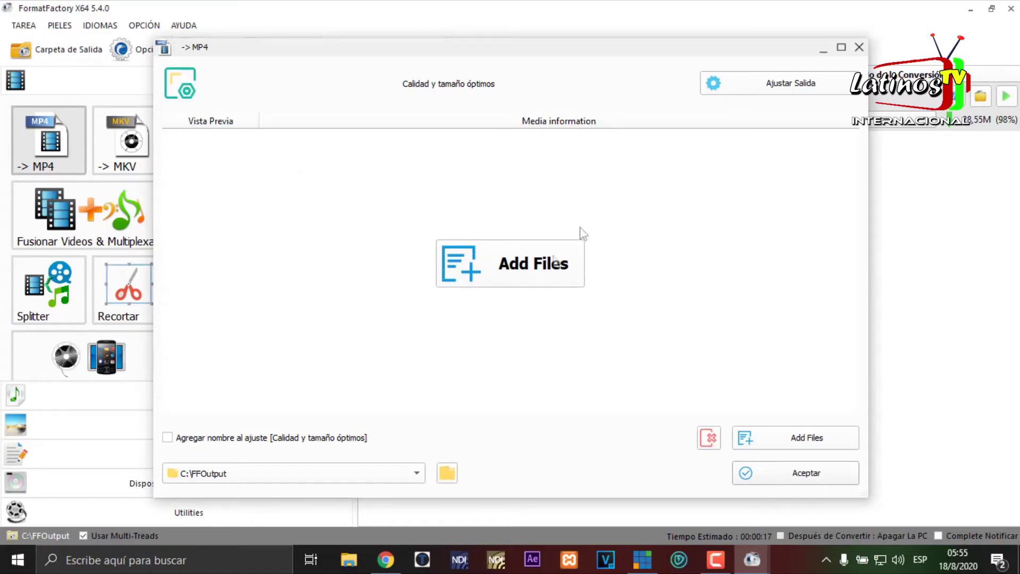
click(531, 272)
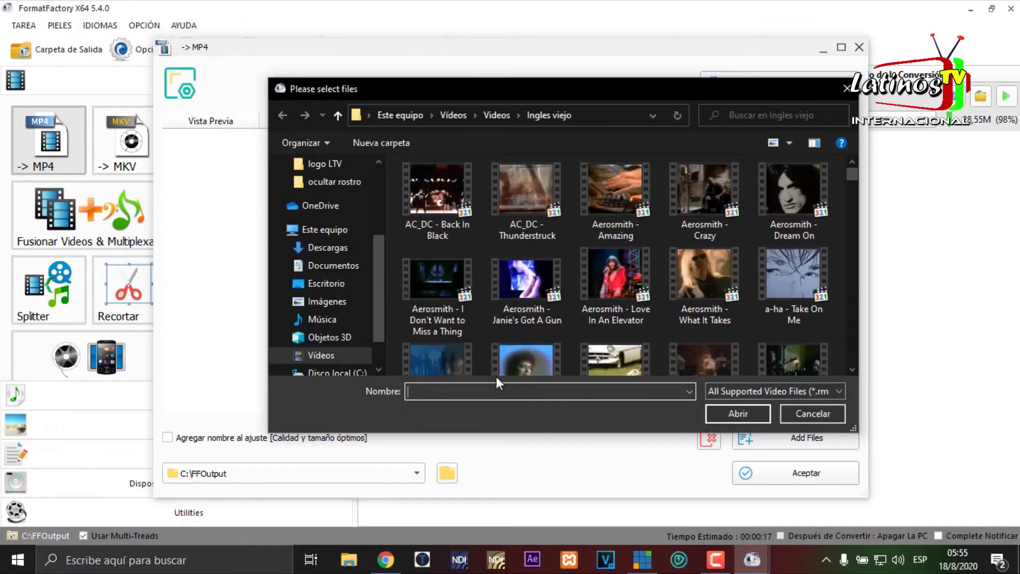
text(c)
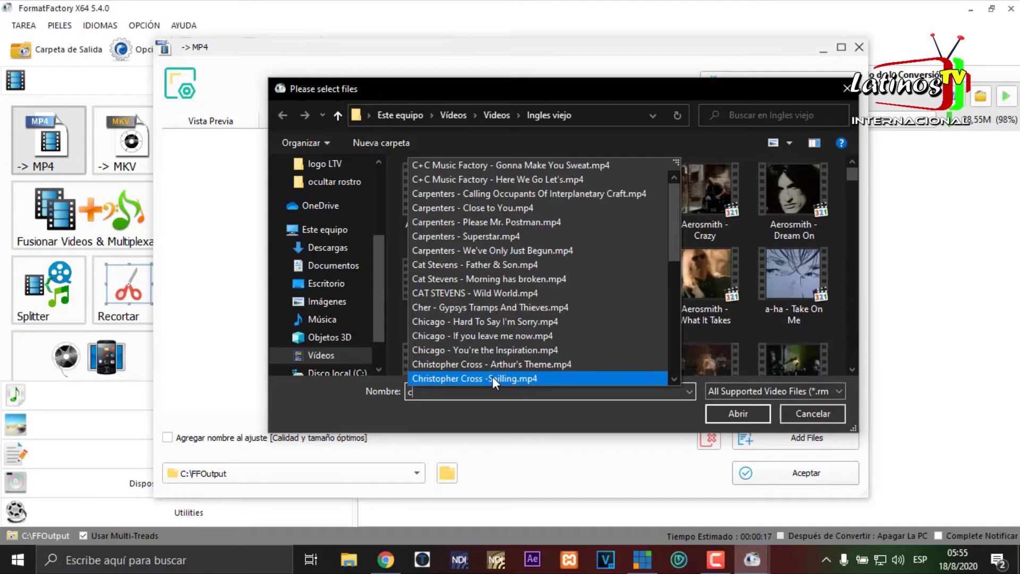
click(565, 362)
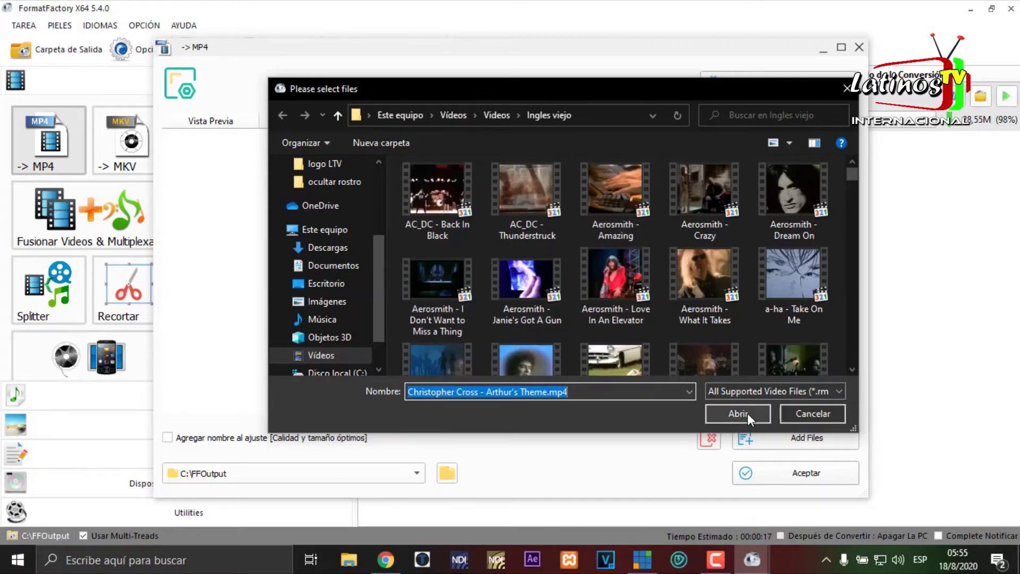
click(744, 414)
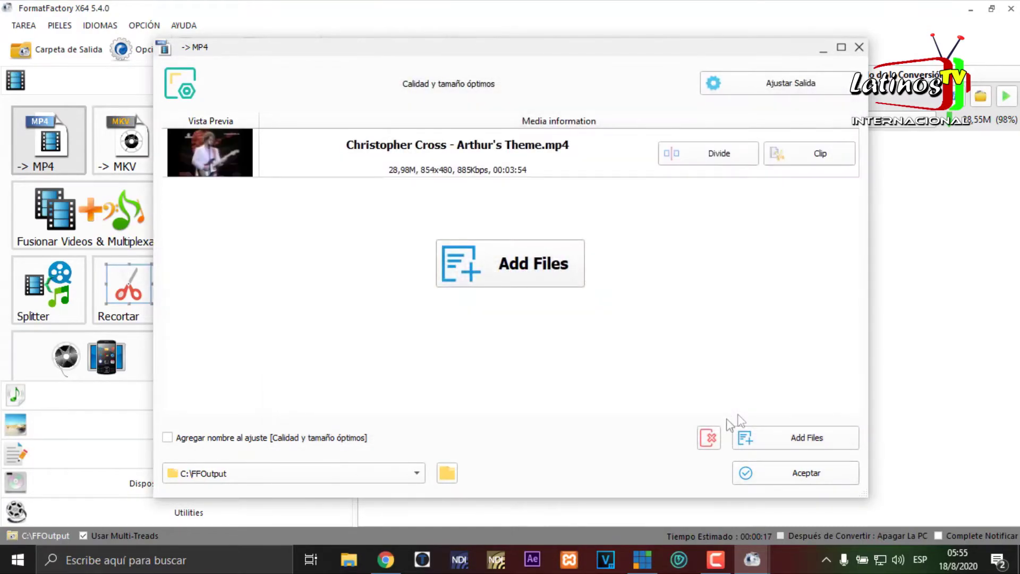
Add the picture "logo latinostv letras blancas" from the logo LTV folder as the output watermark, shrunk into the frame's upper-right corner
click(803, 85)
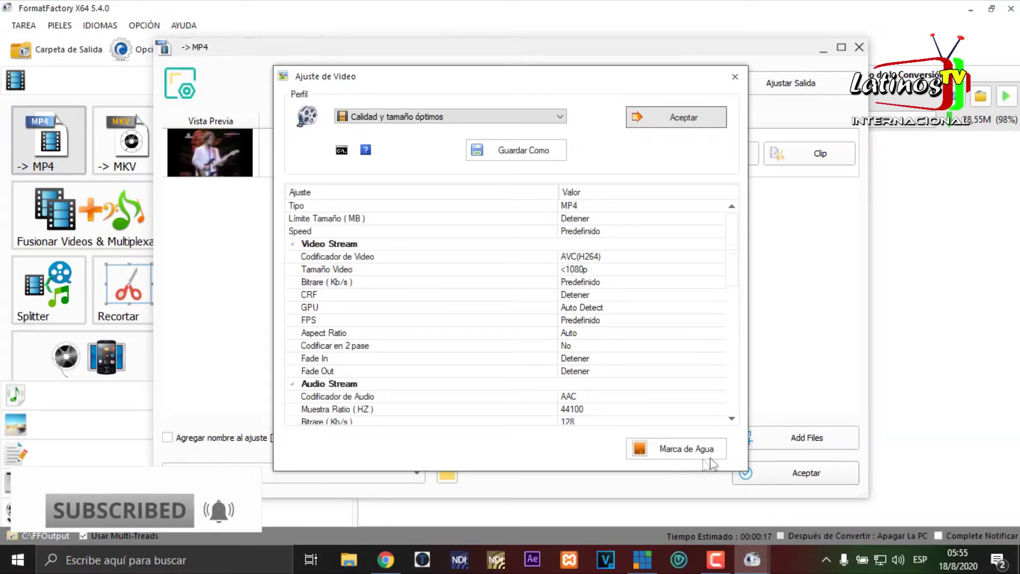
click(696, 451)
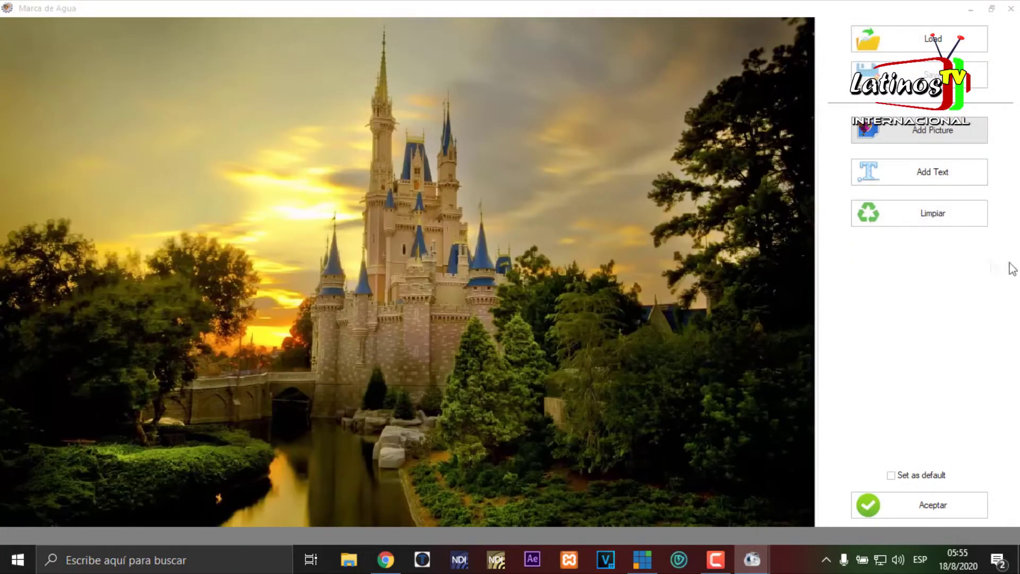
click(951, 132)
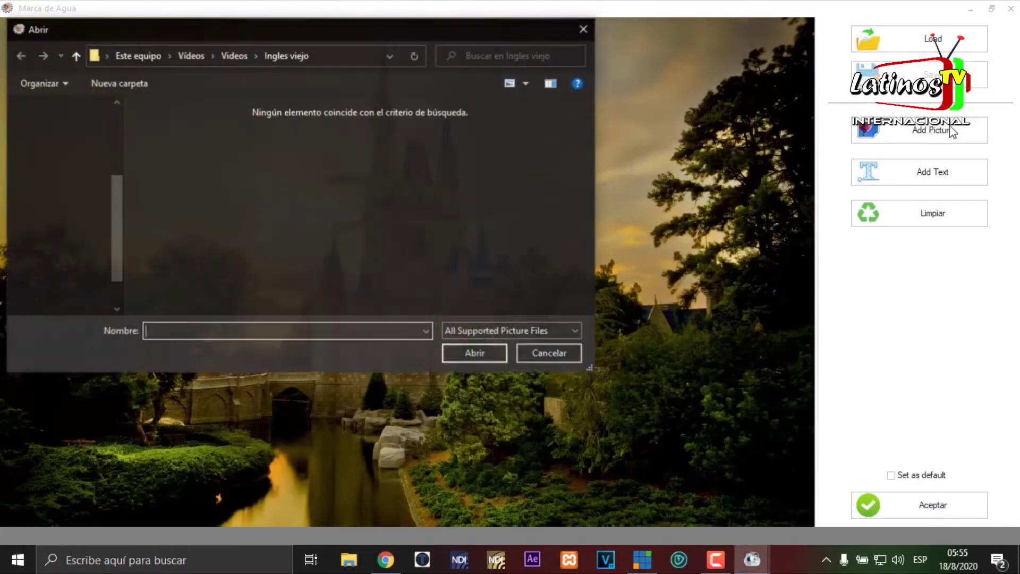
click(60, 104)
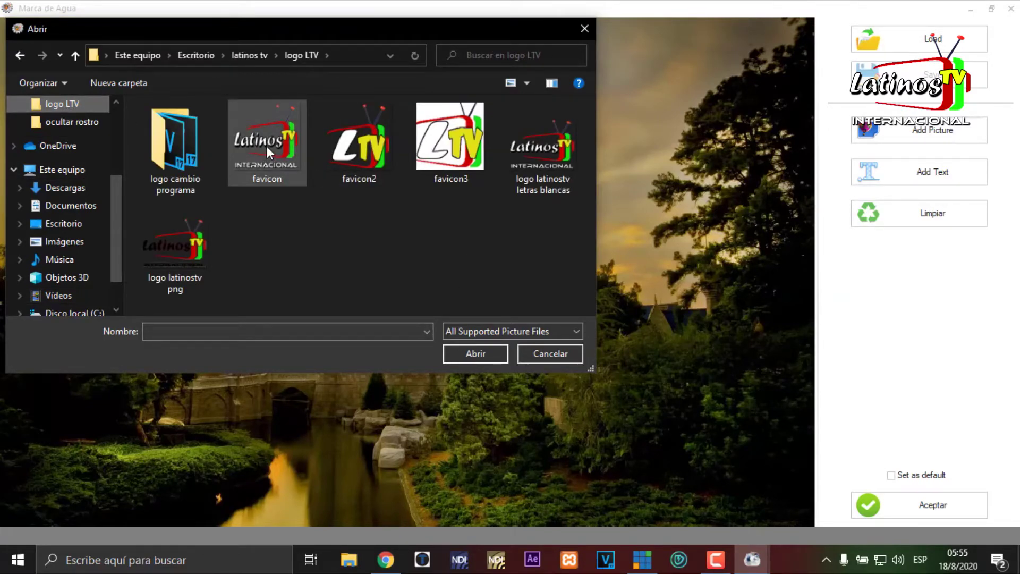
click(546, 151)
click(476, 352)
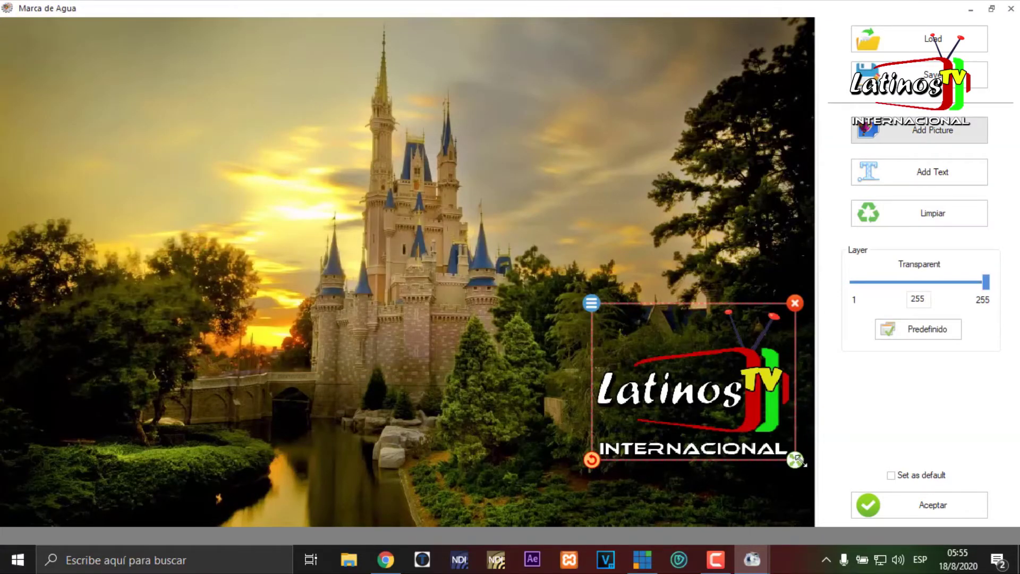
drag(795, 461, 780, 44)
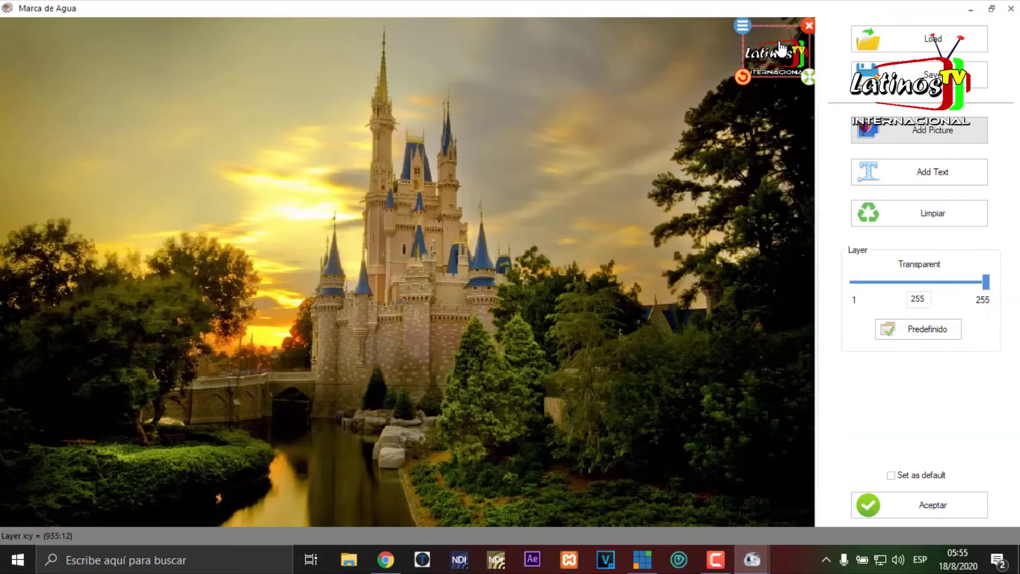
Accept the logo watermark placement and confirm the MP4 video output settings
click(939, 508)
click(626, 313)
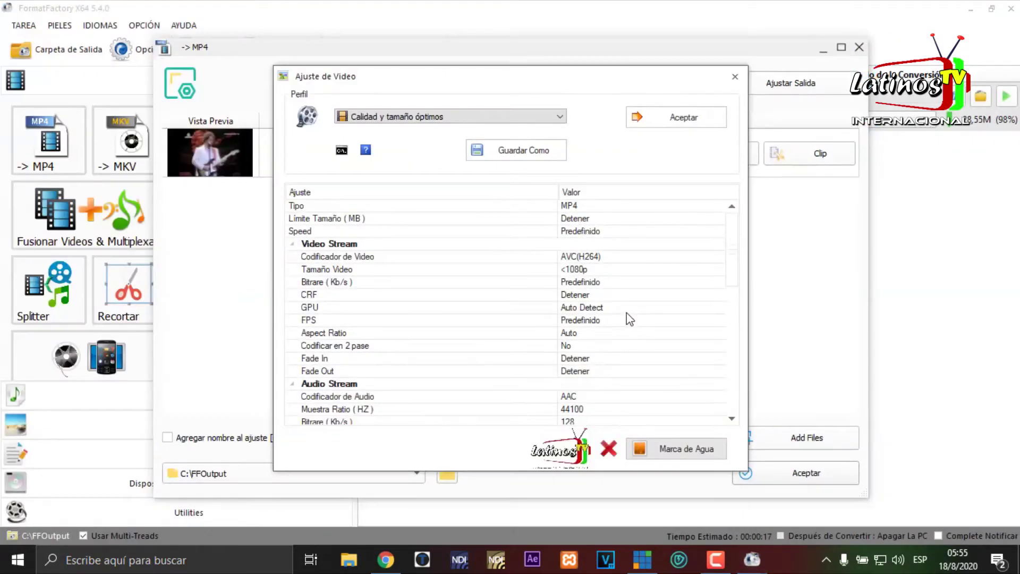
click(705, 125)
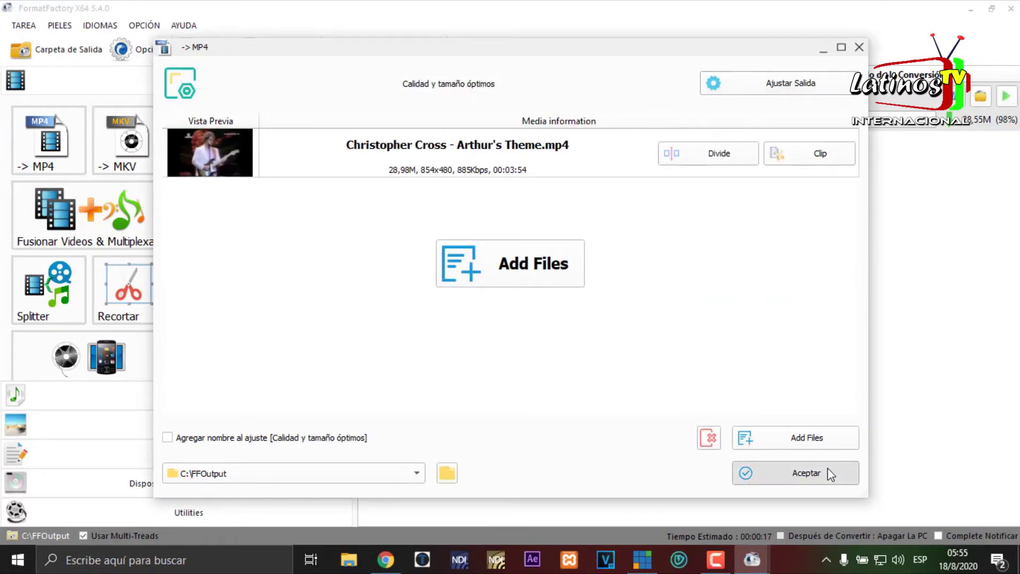
Add the watermarked video to the conversion queue and run the MP4 conversion, dismissing the completion notice
click(806, 473)
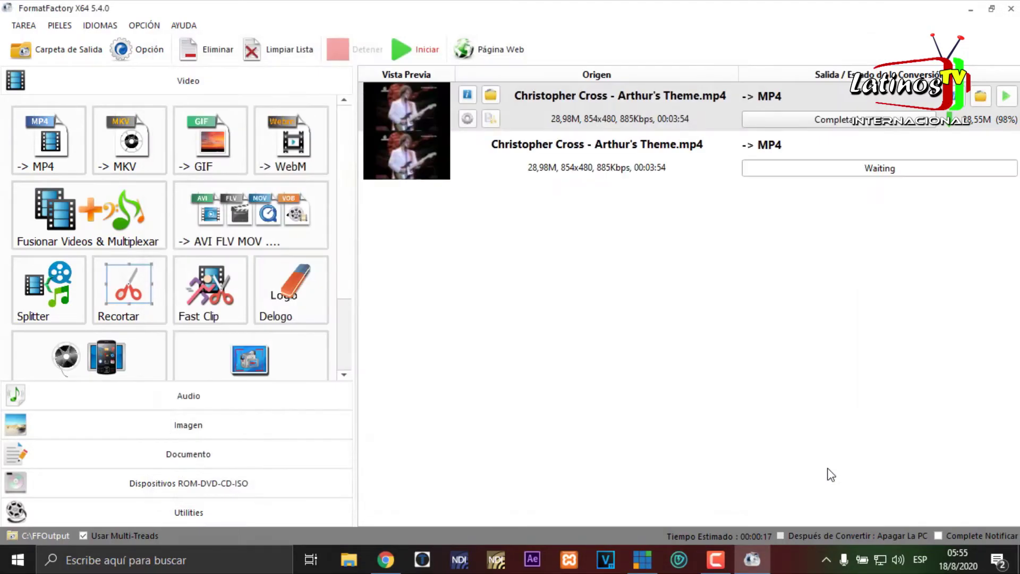
click(415, 47)
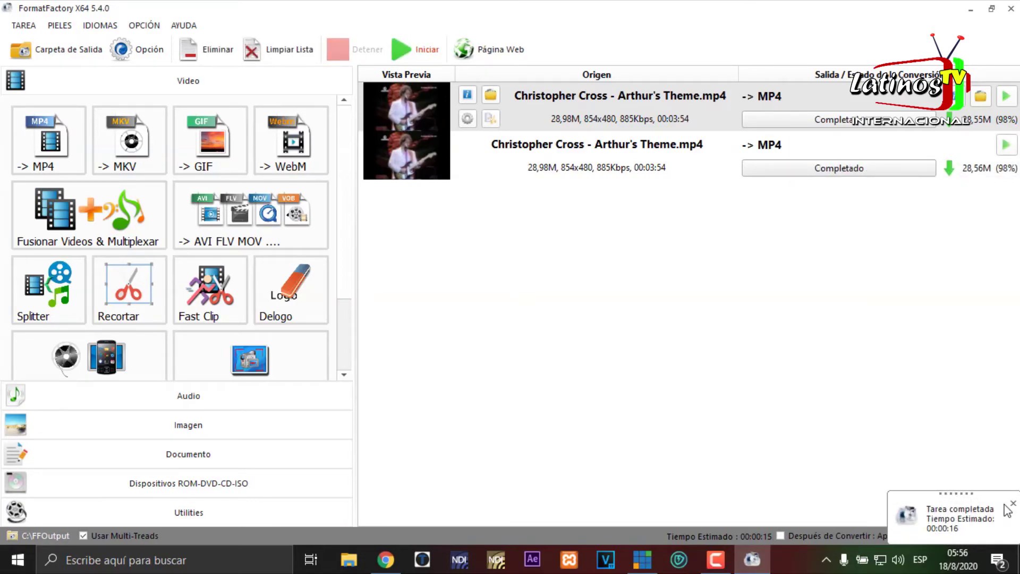
click(1013, 503)
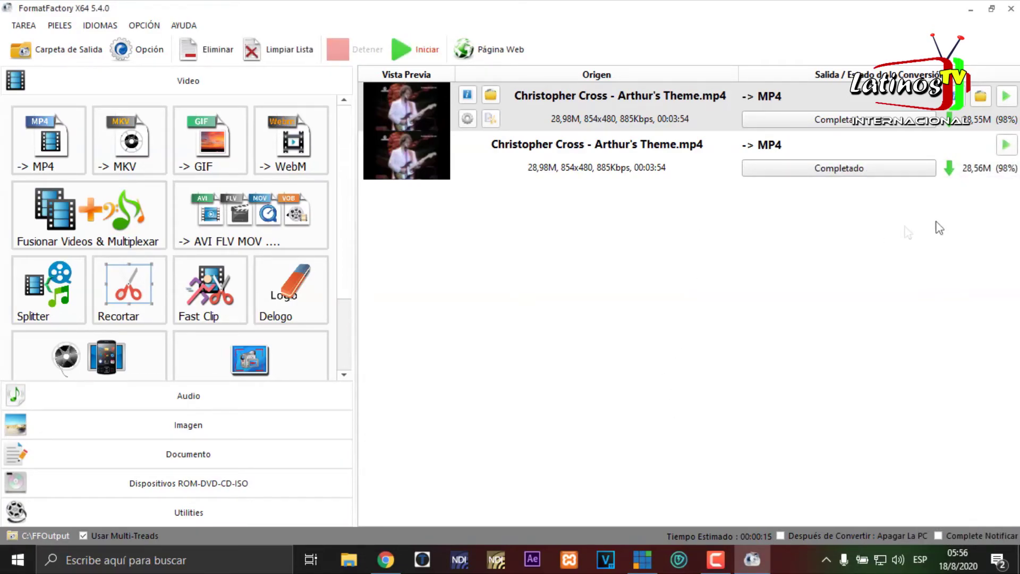
Play "Christopher Cross - Arthur's Theme~1" from the FFOutput folder in a maximized player to check the added logo
mouse_move(976, 159)
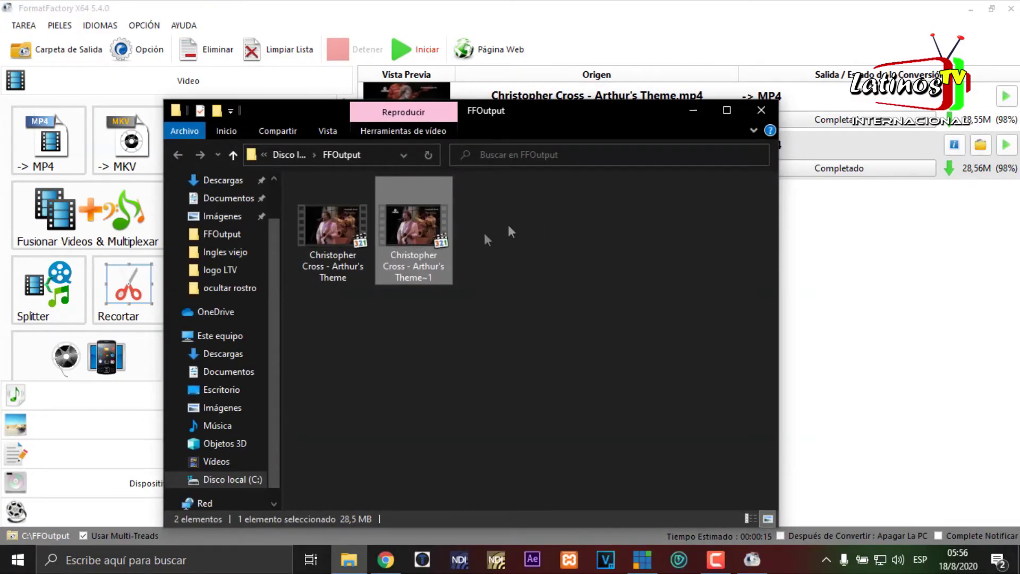
mouse_move(418, 237)
double_click(418, 234)
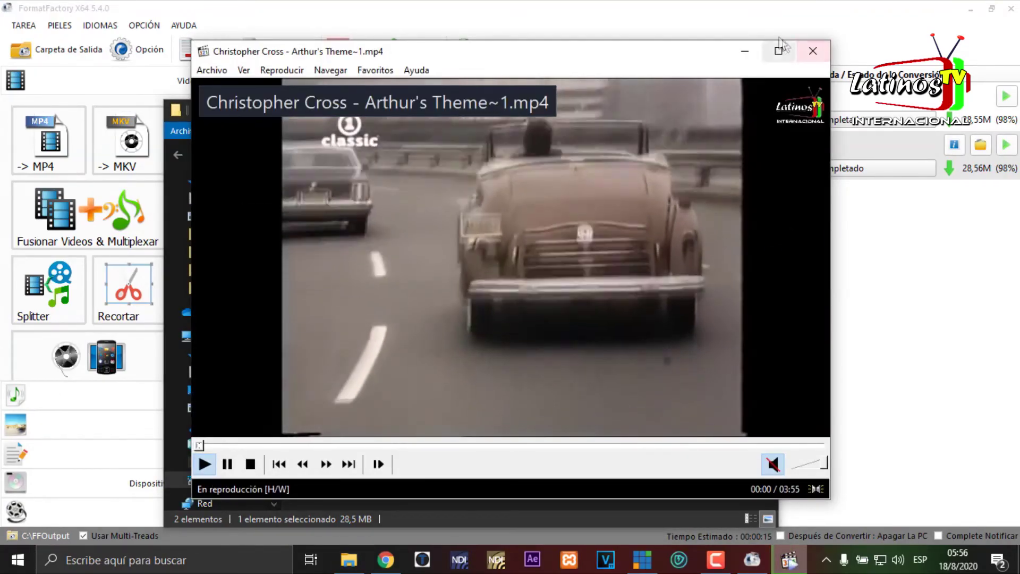
click(779, 50)
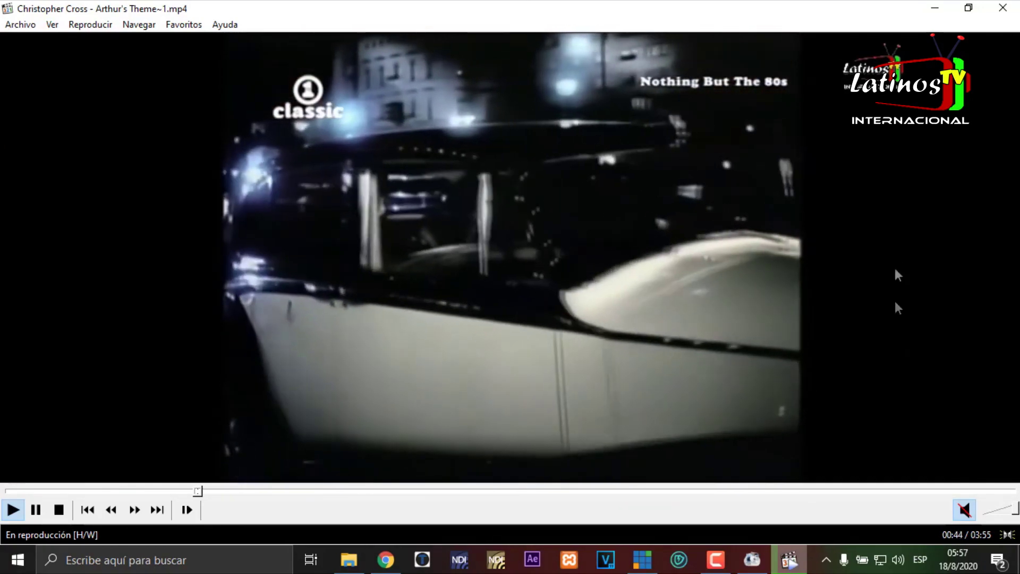
mouse_move(716, 559)
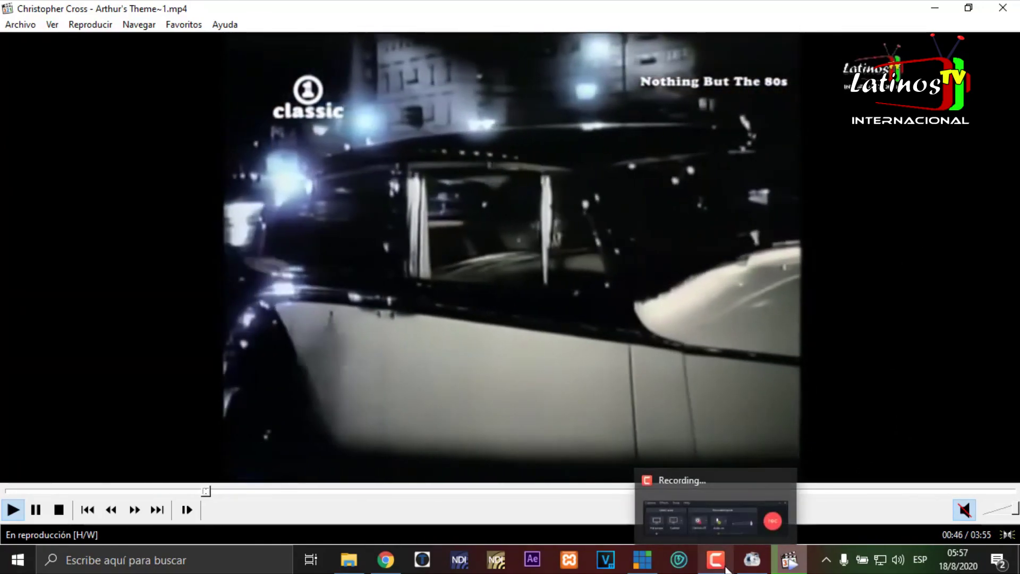